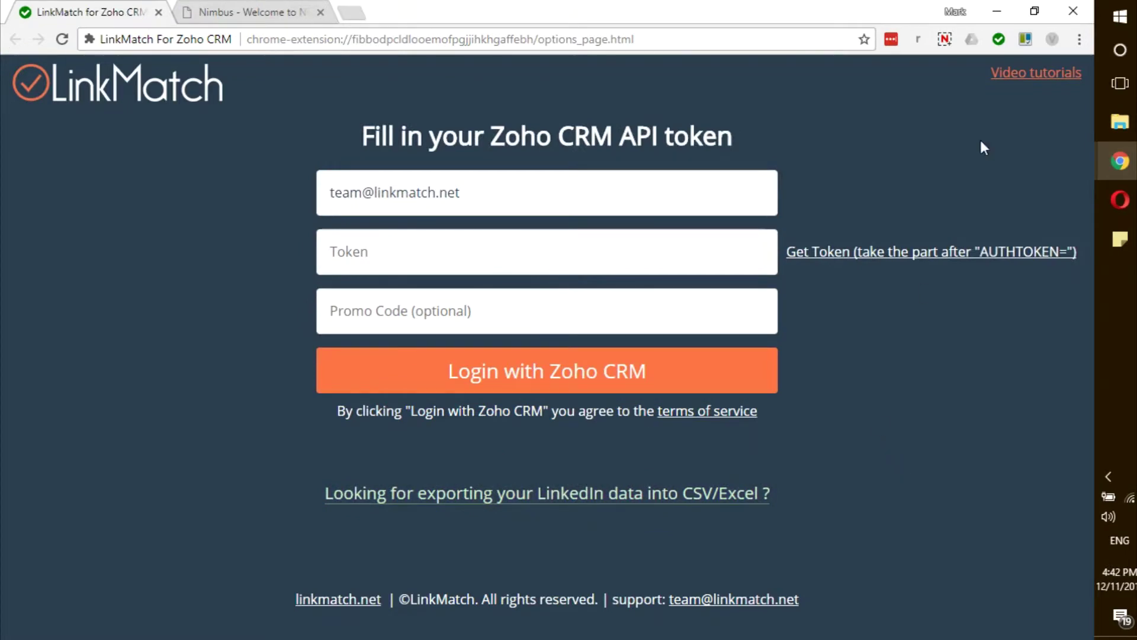
Step: Open a second LinkMatch Zoho CRM API token login page in a new tab from the extension icon
{"action": "left_click", "coordinate": [999, 43]}
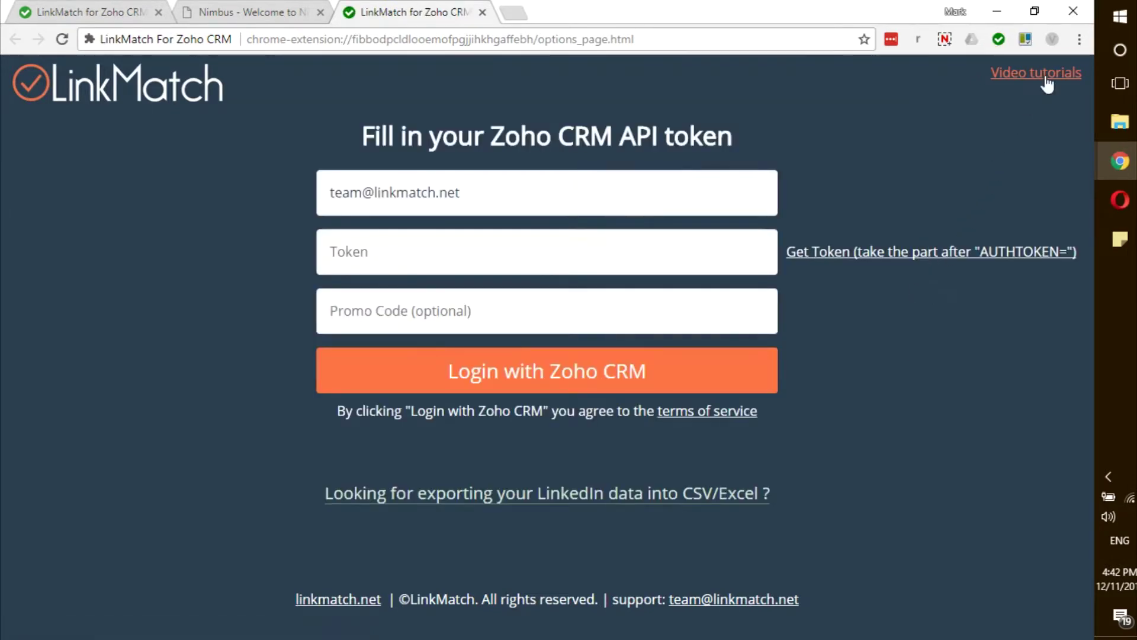
{"action": "left_click", "coordinate": [1078, 41]}
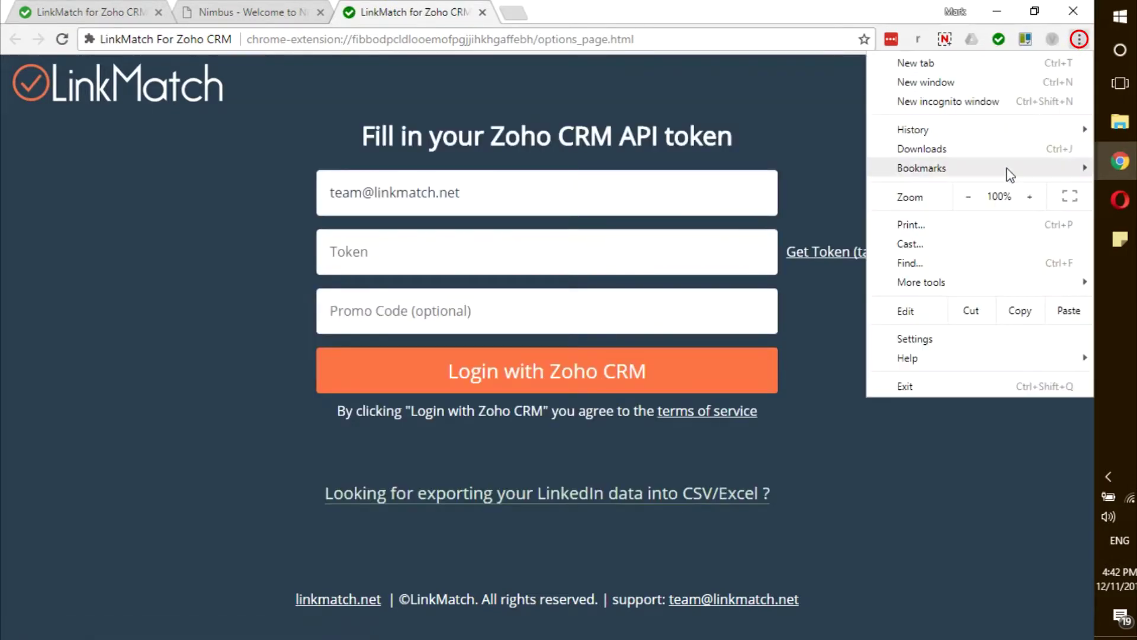
Step: Open LinkMatch For Zoho CRM's Options page from Chrome's Extensions list
{"action": "mouse_move", "coordinate": [936, 283]}
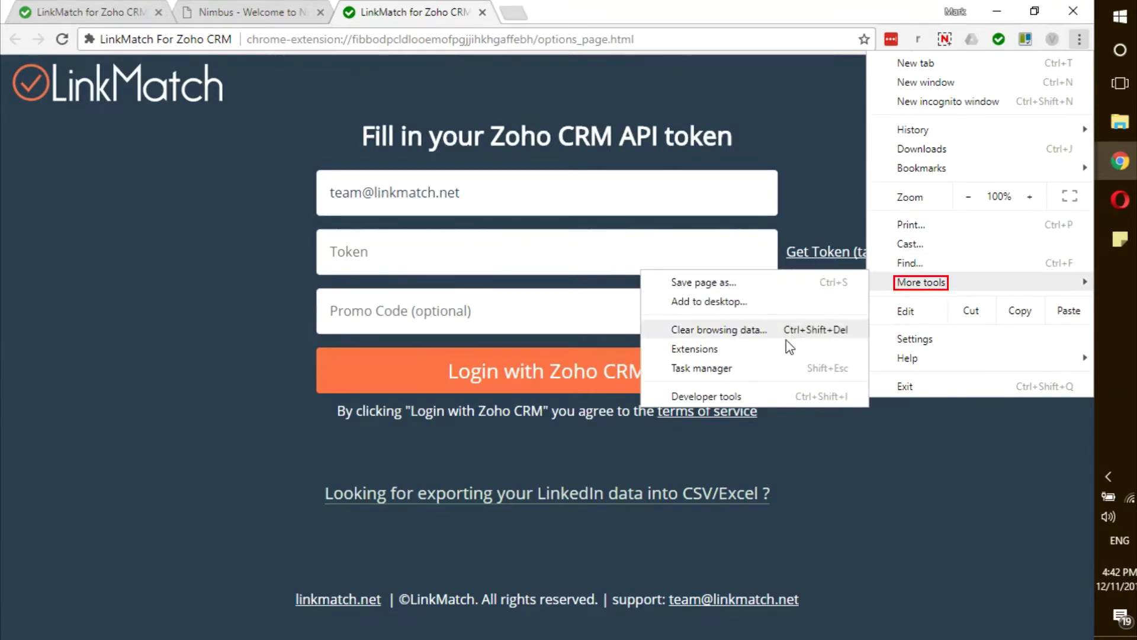
{"action": "left_click", "coordinate": [771, 350]}
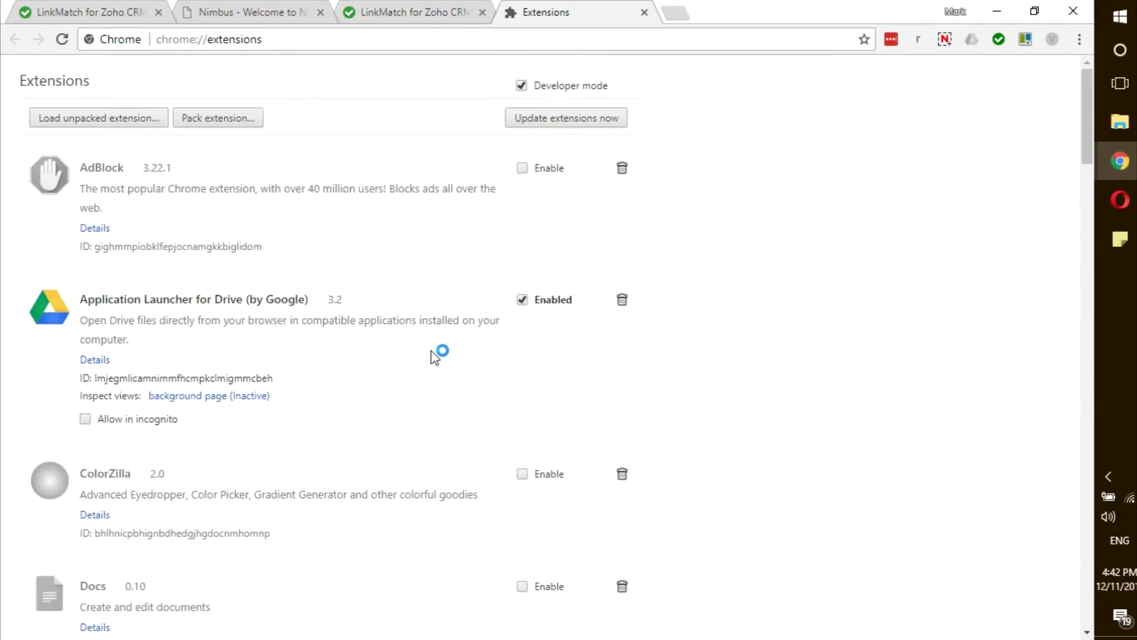
{"action": "scroll", "coordinate": [435, 356], "scroll_direction": "down", "scroll_amount": 20}
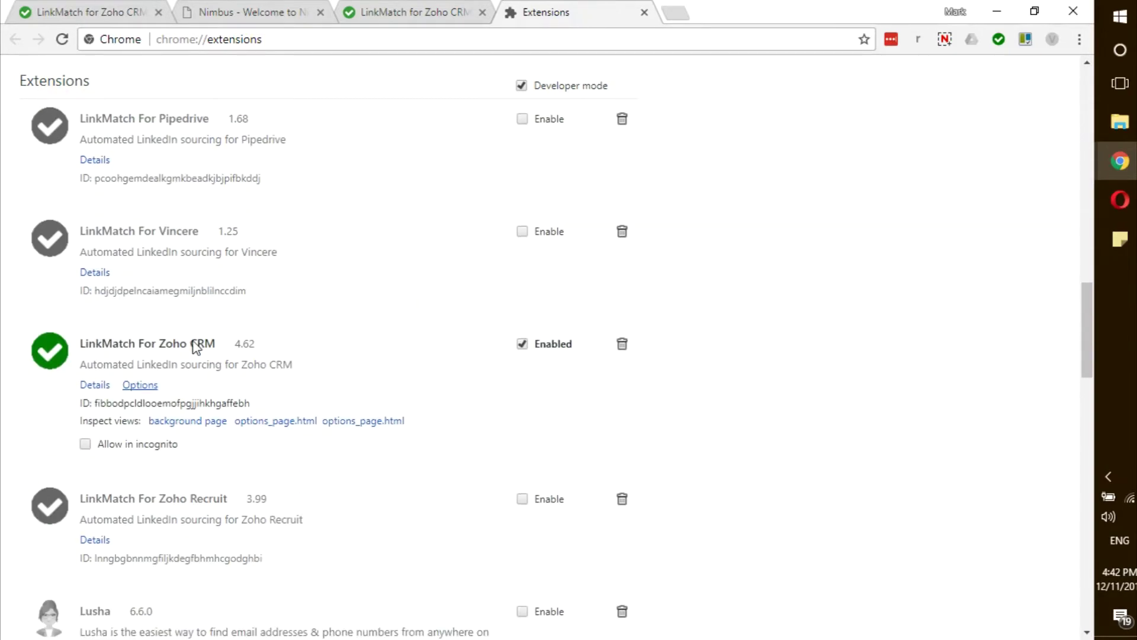
{"action": "left_click", "coordinate": [145, 386]}
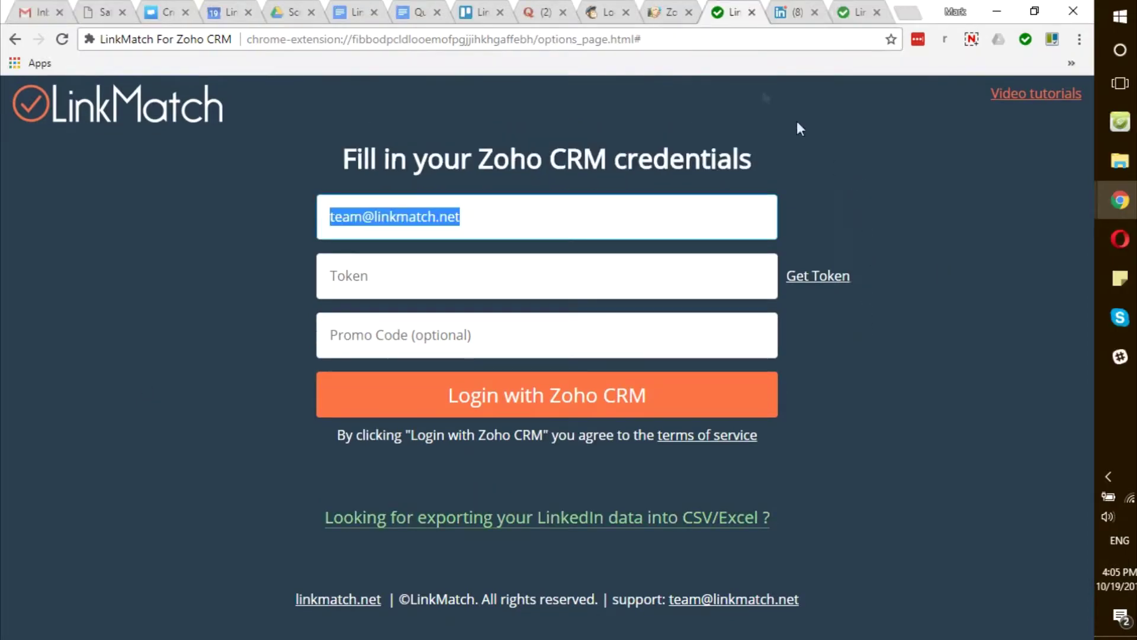
Step: Return to the LinkMatch credentials form and check the account email field
{"action": "left_click", "coordinate": [667, 8]}
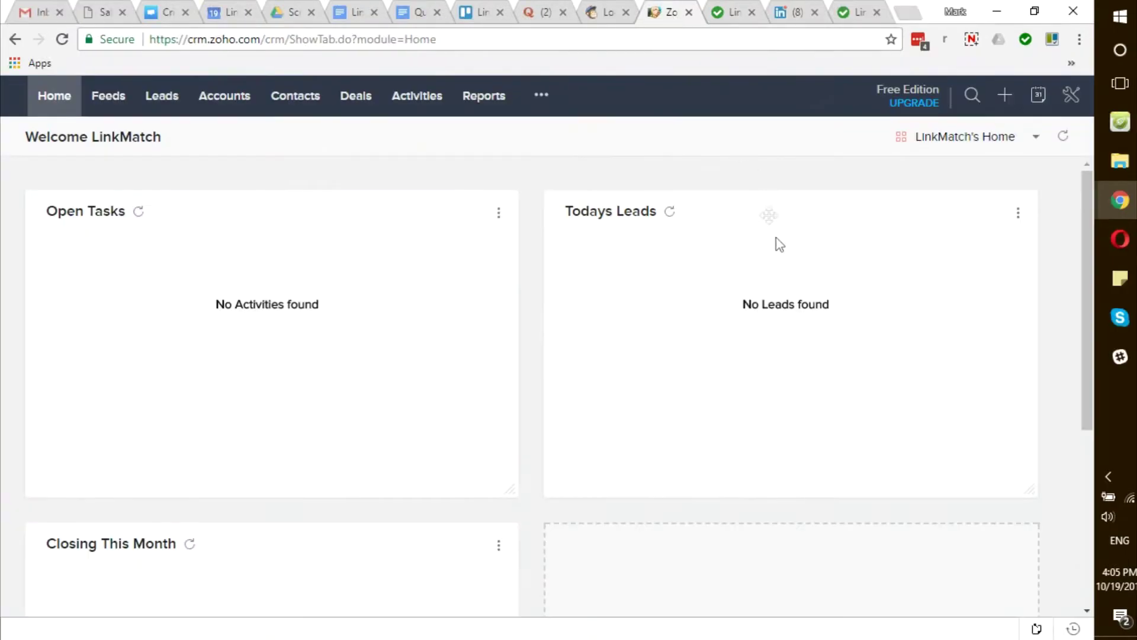
{"action": "left_click", "coordinate": [734, 12]}
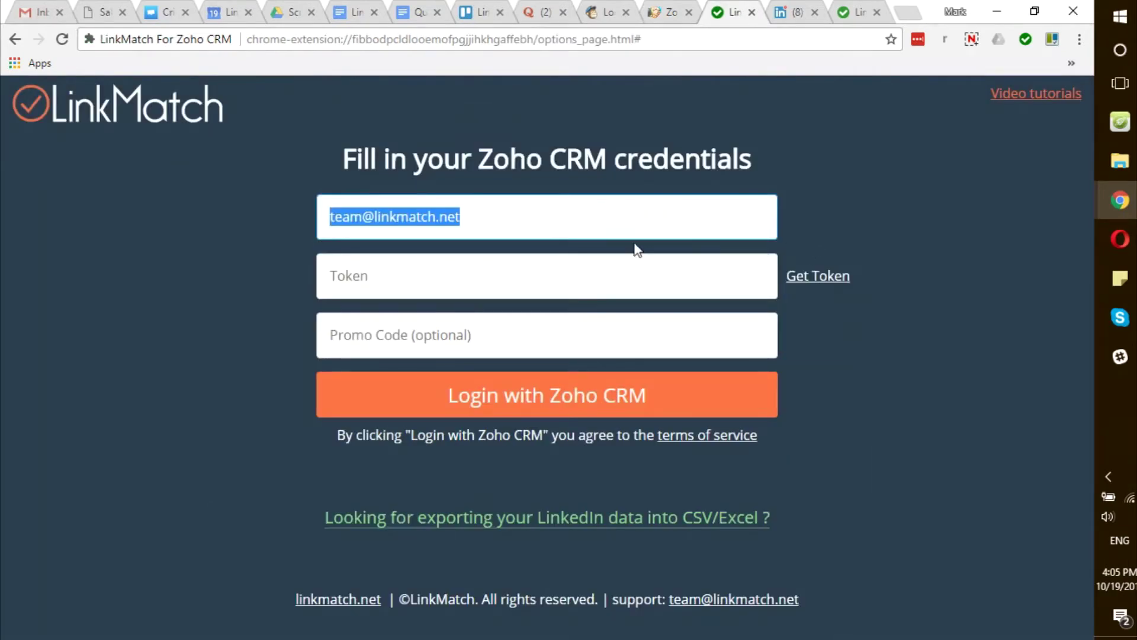
{"action": "left_click", "coordinate": [476, 231]}
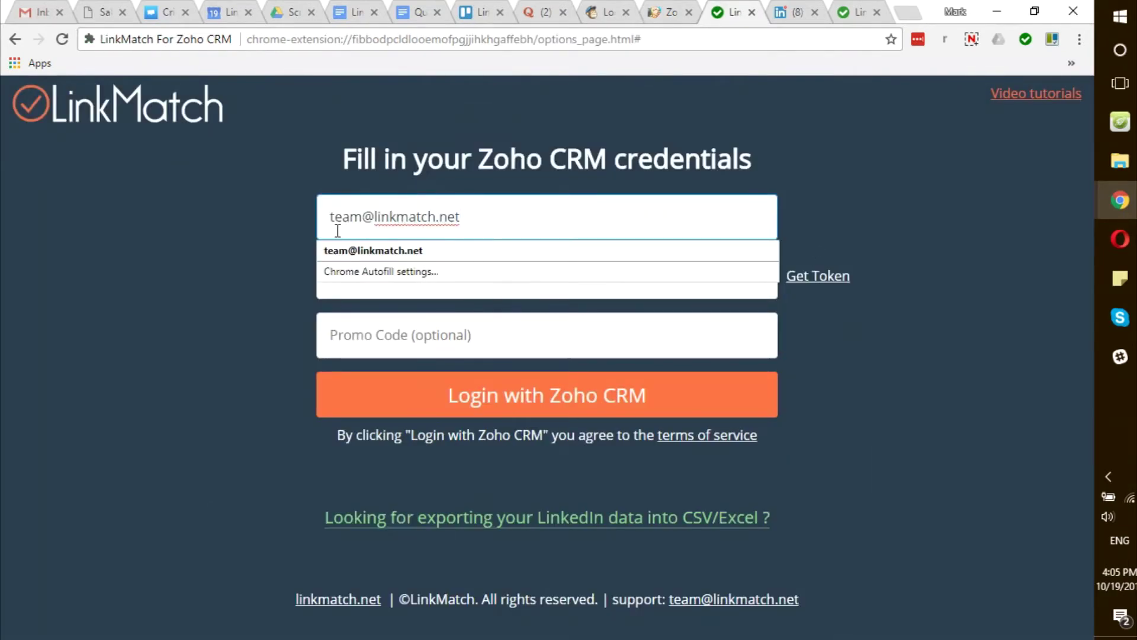
{"action": "left_click", "coordinate": [265, 233]}
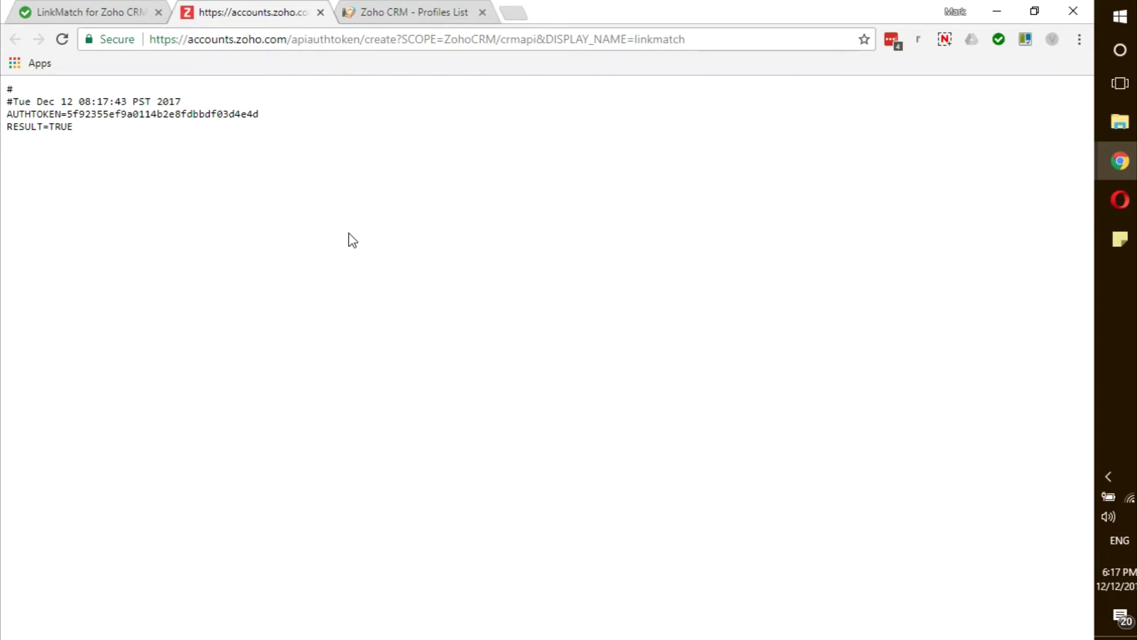
Step: Copy the AUTHTOKEN value into LinkMatch's Token field and try logging in to Zoho CRM
{"action": "left_click_drag", "start_coordinate": [261, 115], "coordinate": [71, 118]}
{"action": "key", "text": "ctrl+c"}
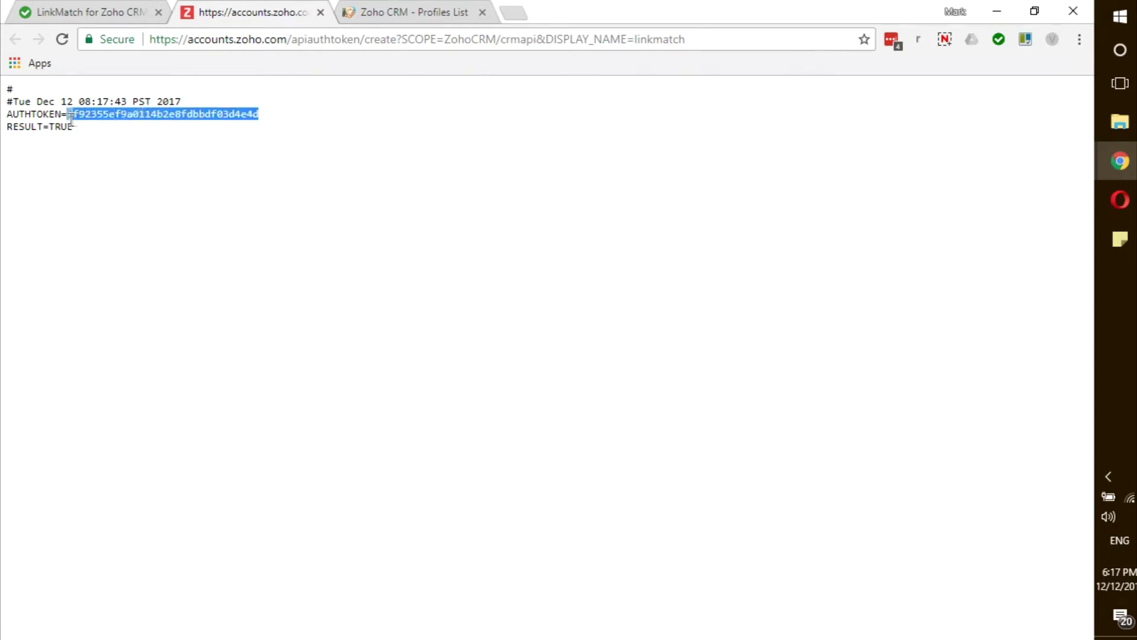
{"action": "key", "text": "ctrl+shift+Tab"}
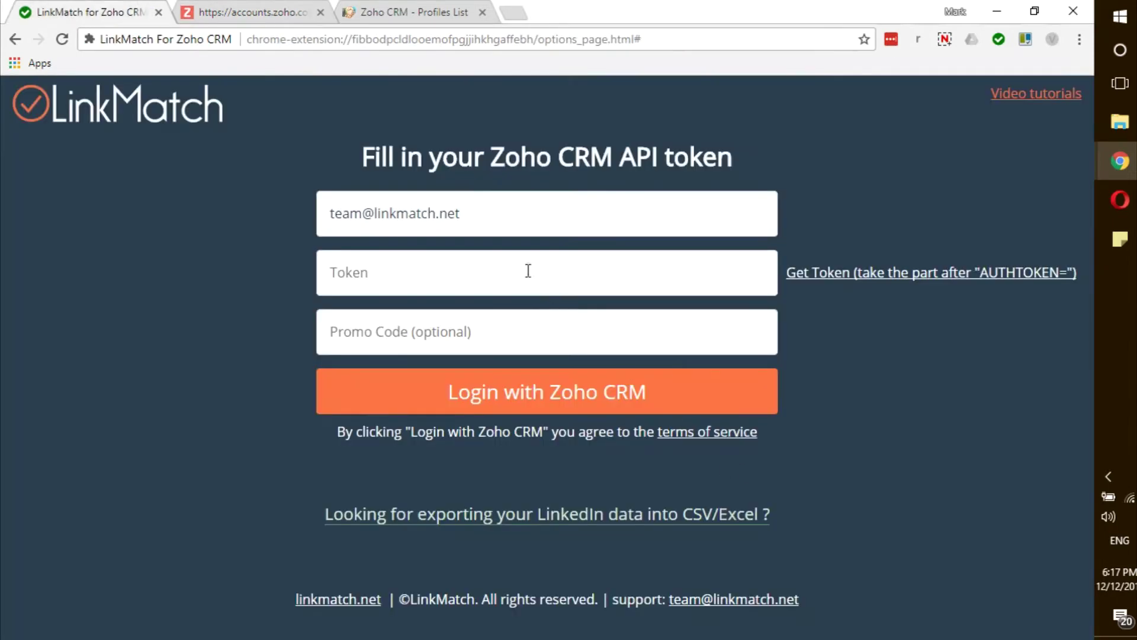
{"action": "left_click", "coordinate": [528, 268]}
{"action": "key", "text": "ctrl+v"}
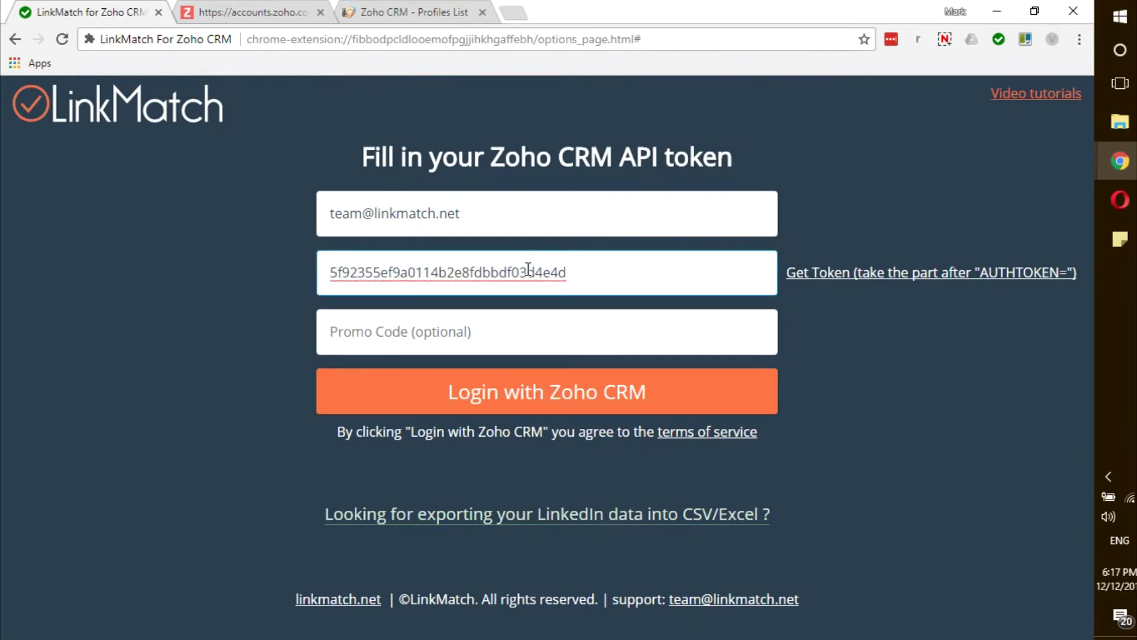
{"action": "left_click", "coordinate": [602, 398]}
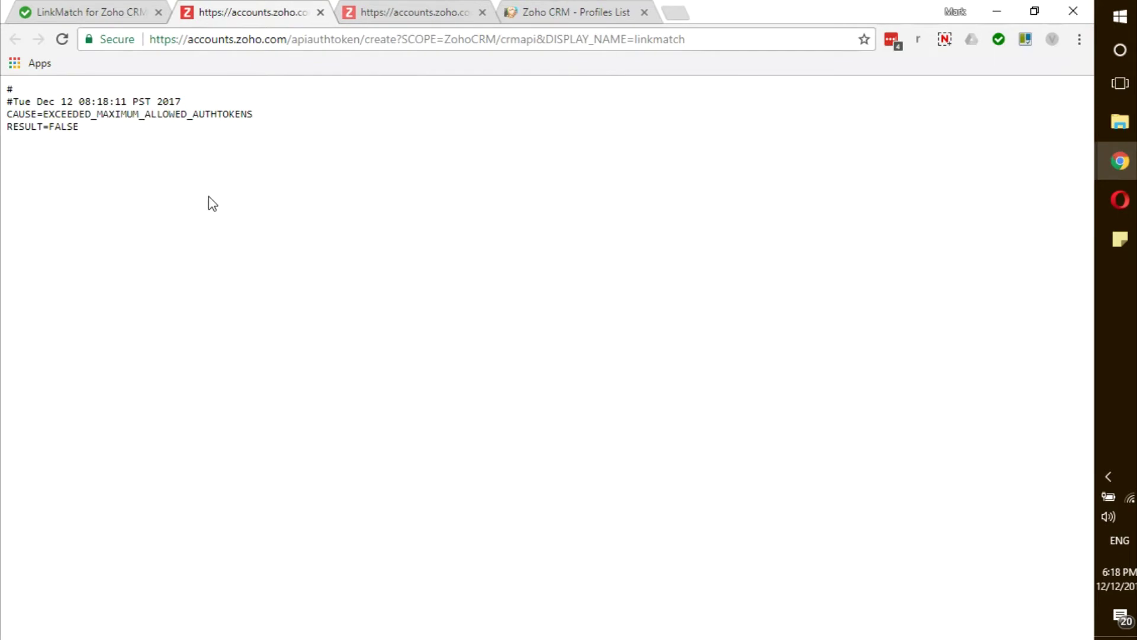
Step: Note the EXCEEDED_MAXIMUM_ALLOWED_AUTHTOKENS error and go to Zoho account management from CRM
{"action": "left_click_drag", "start_coordinate": [261, 118], "coordinate": [45, 119]}
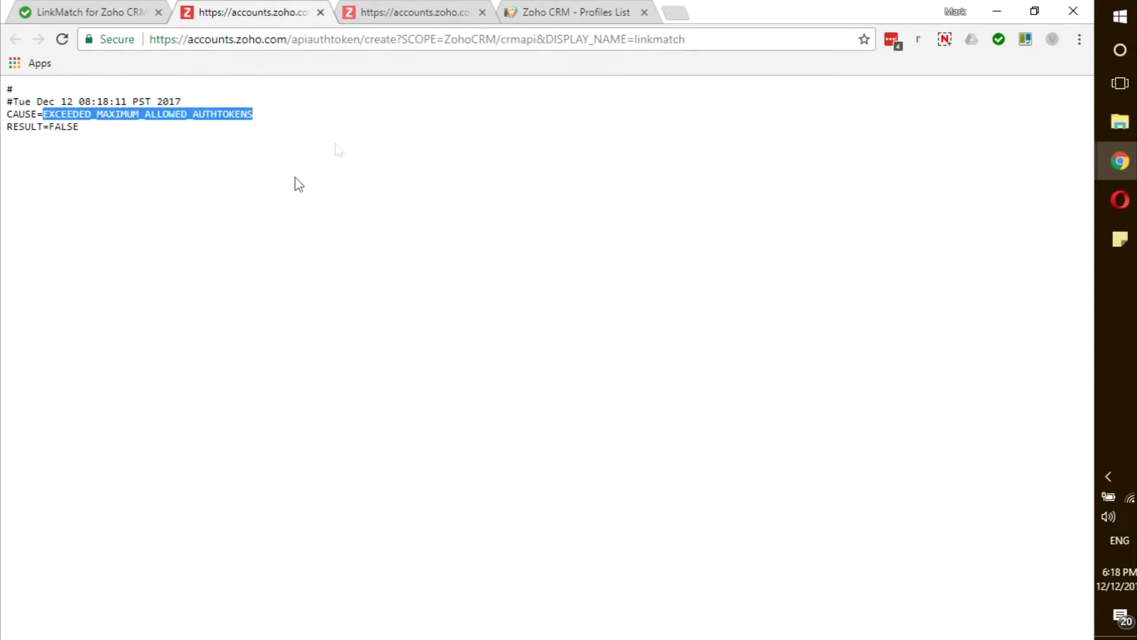
{"action": "left_click", "coordinate": [557, 12]}
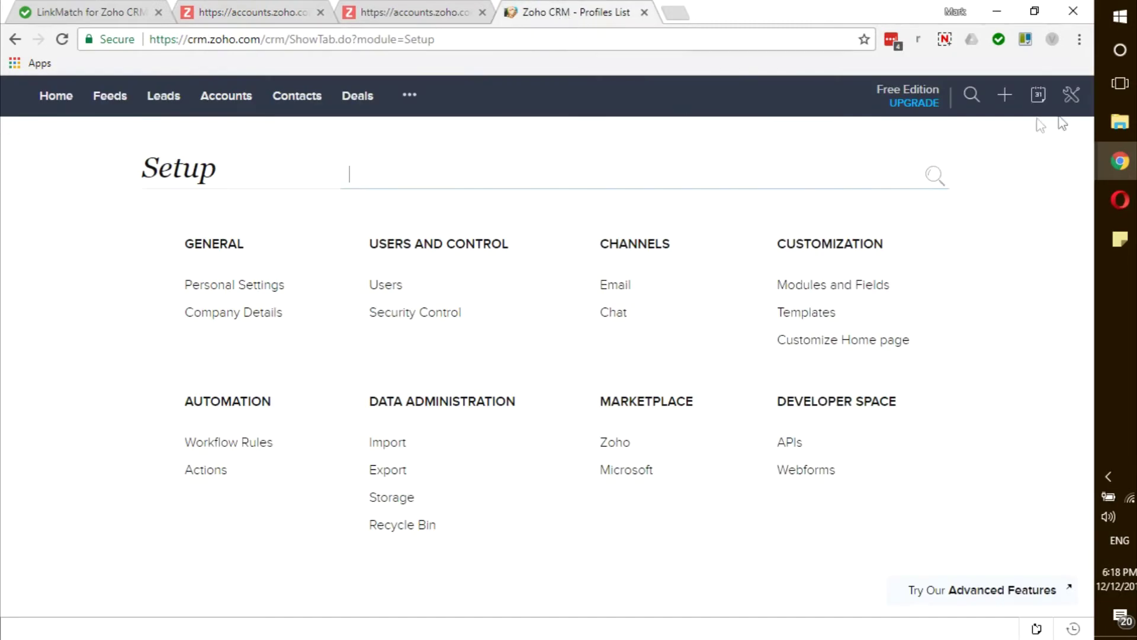
{"action": "left_click", "coordinate": [1071, 95]}
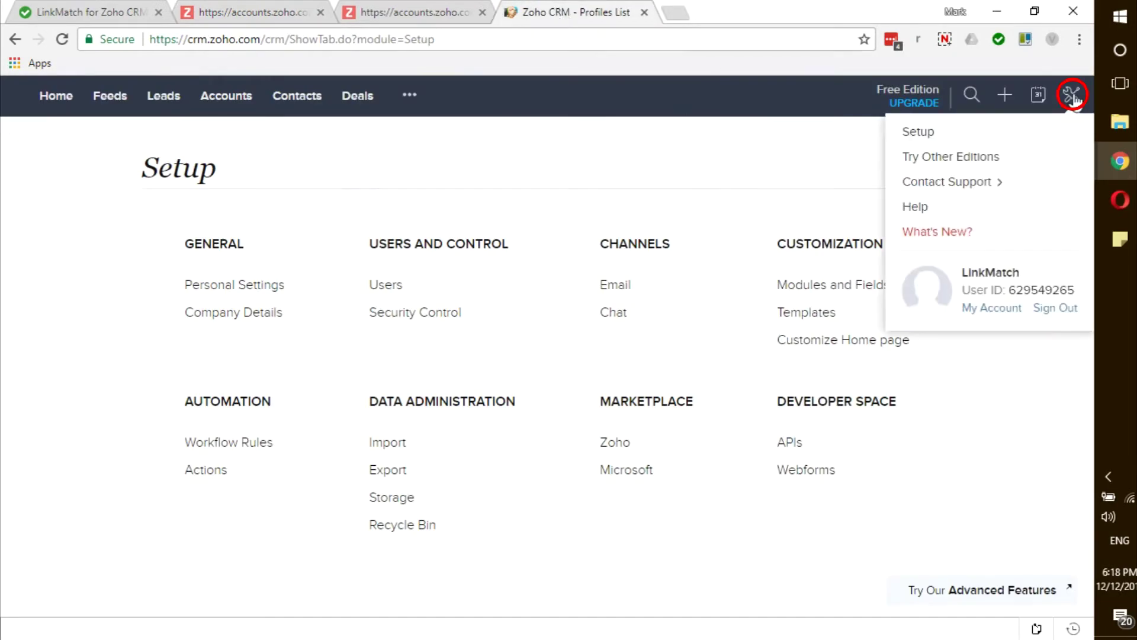
{"action": "left_click", "coordinate": [1011, 316]}
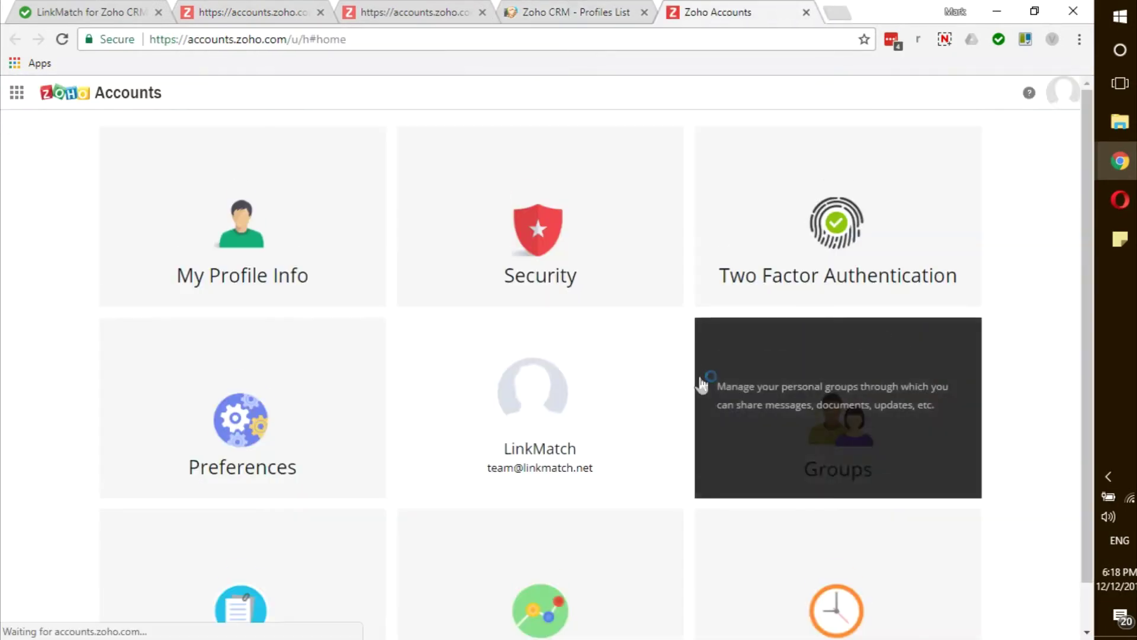
Step: Revoke the newest CRM authtoken in the Active Authtokens list
{"action": "scroll", "coordinate": [701, 382], "scroll_direction": "down", "scroll_amount": 1}
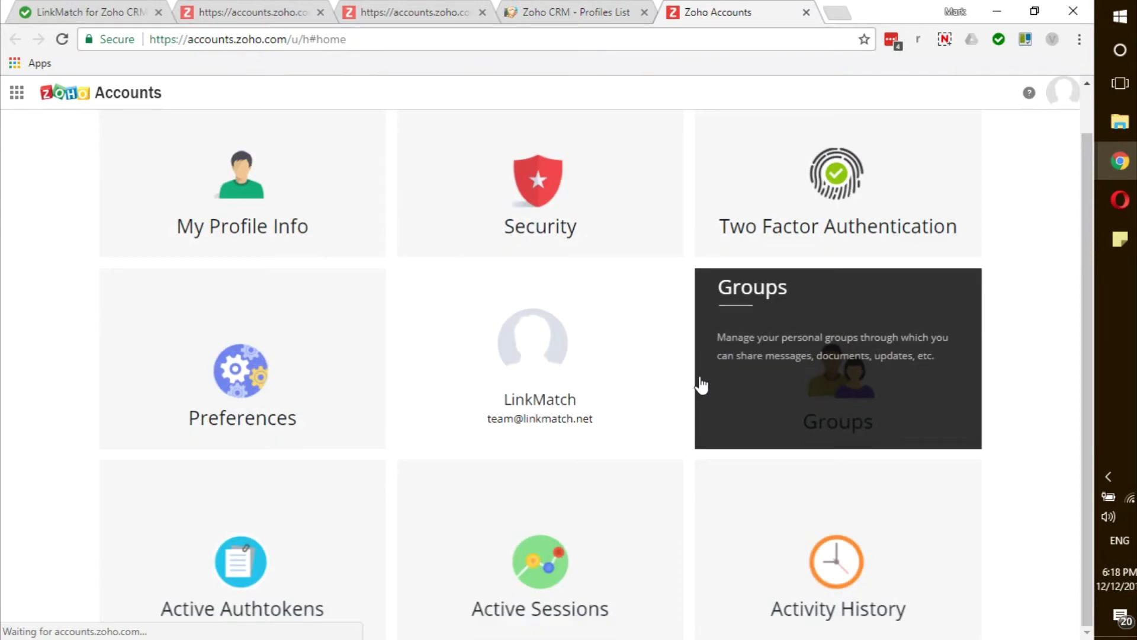
{"action": "left_click", "coordinate": [245, 561]}
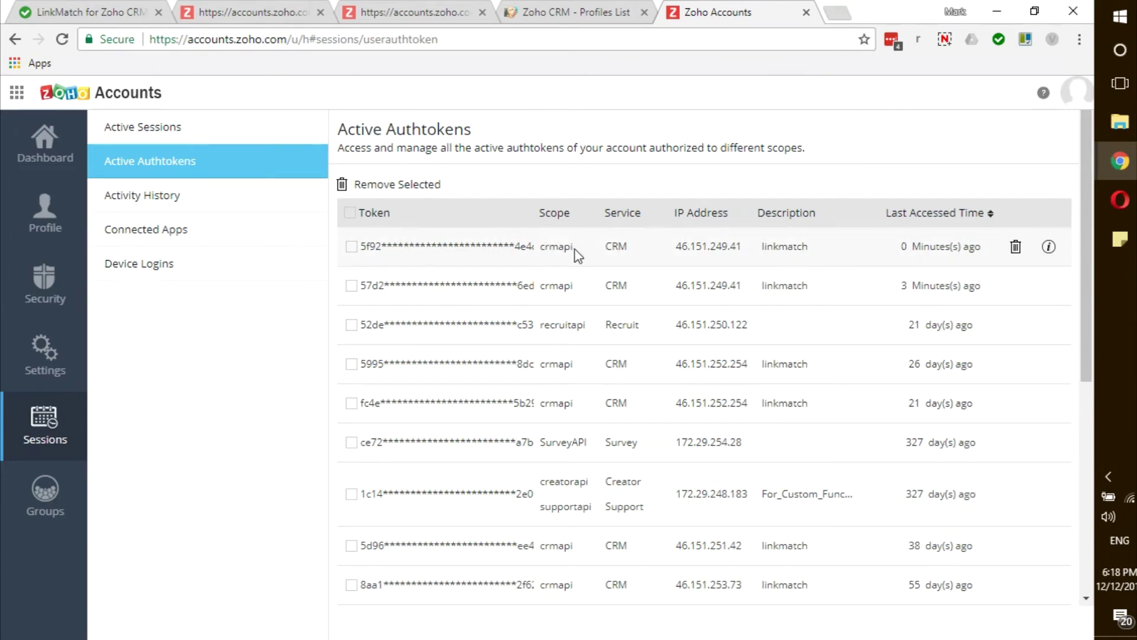
{"action": "left_click", "coordinate": [1016, 245]}
{"action": "left_click", "coordinate": [649, 329]}
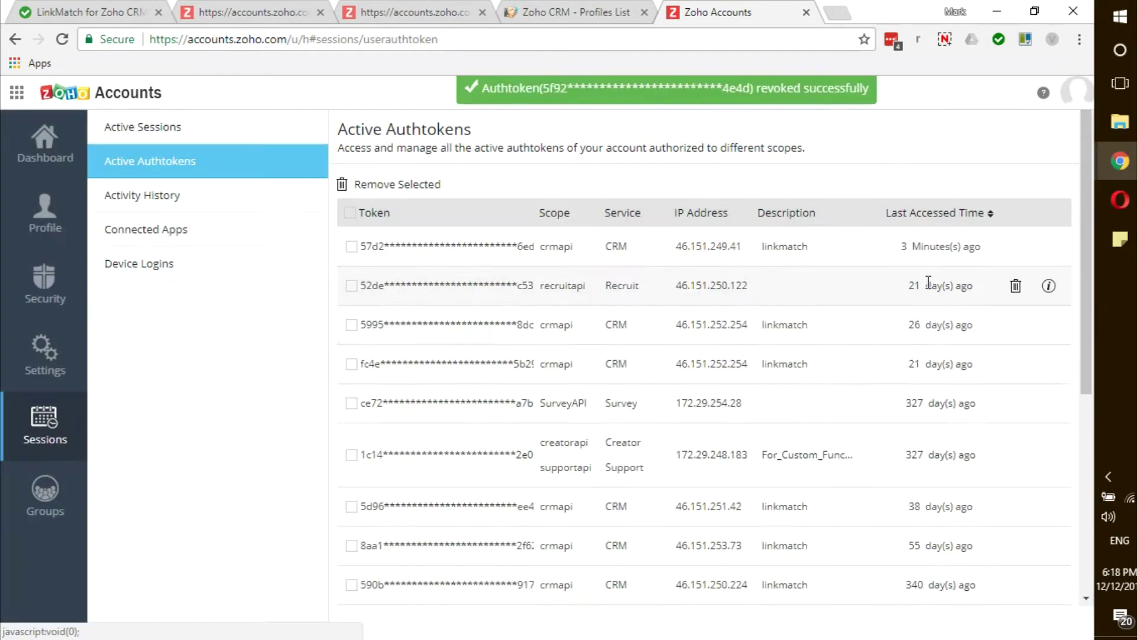
Step: View LinkMatch's Fields Display Options, then move to the LinkedIn 'java' people search
{"action": "left_click", "coordinate": [132, 7]}
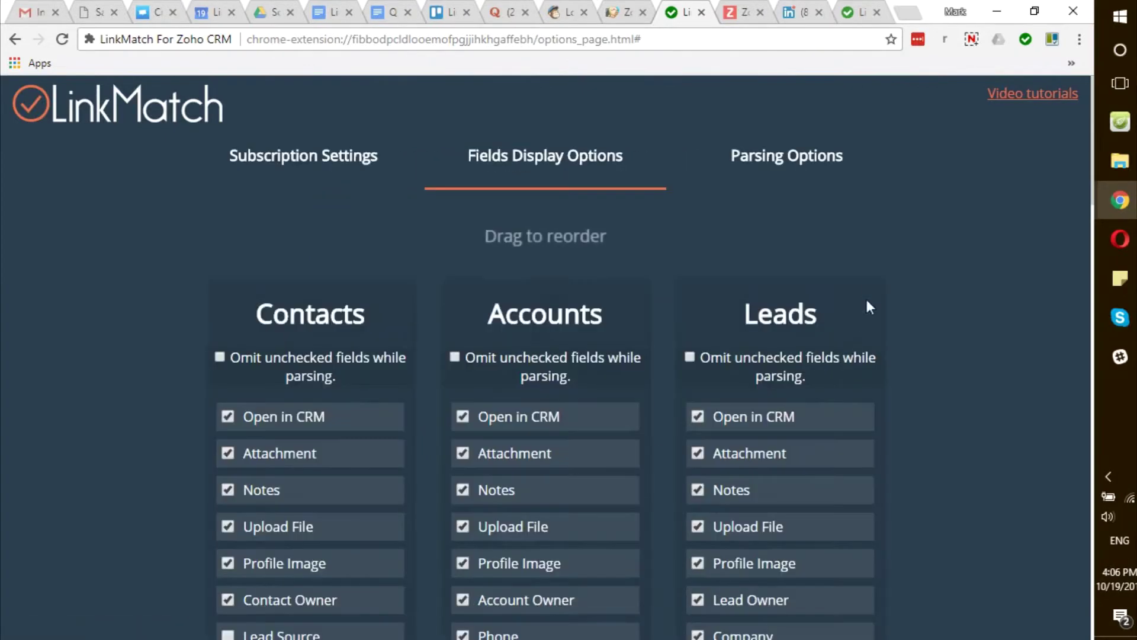
{"action": "left_click", "coordinate": [795, 13]}
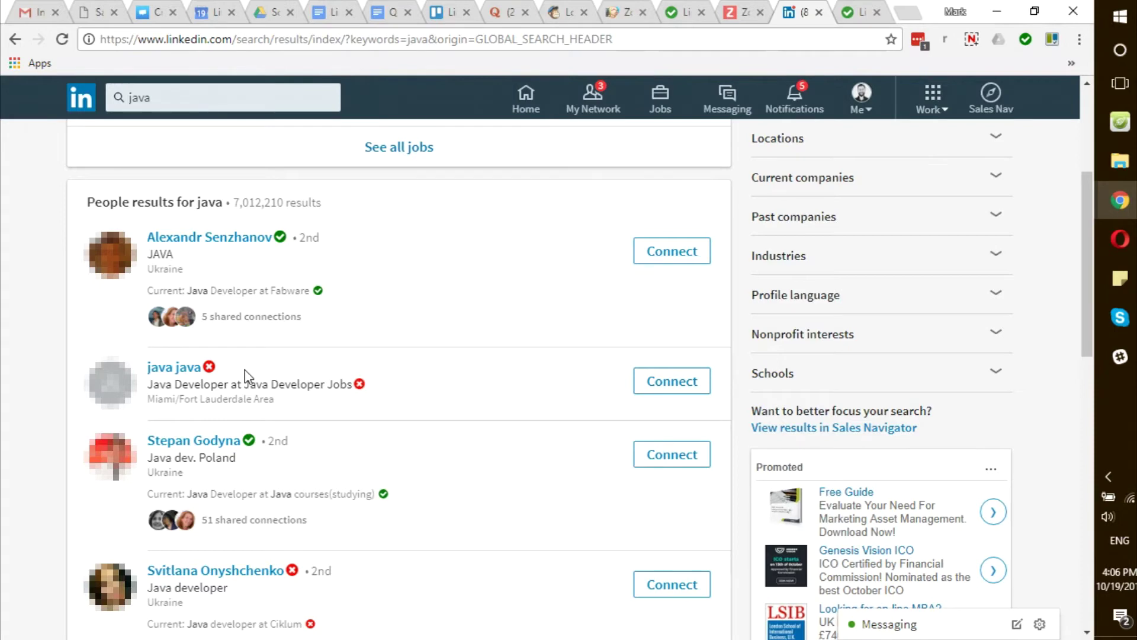
Step: Return to the LinkMatch for Zoho CRM options tab showing the login page
{"action": "left_click", "coordinate": [690, 12]}
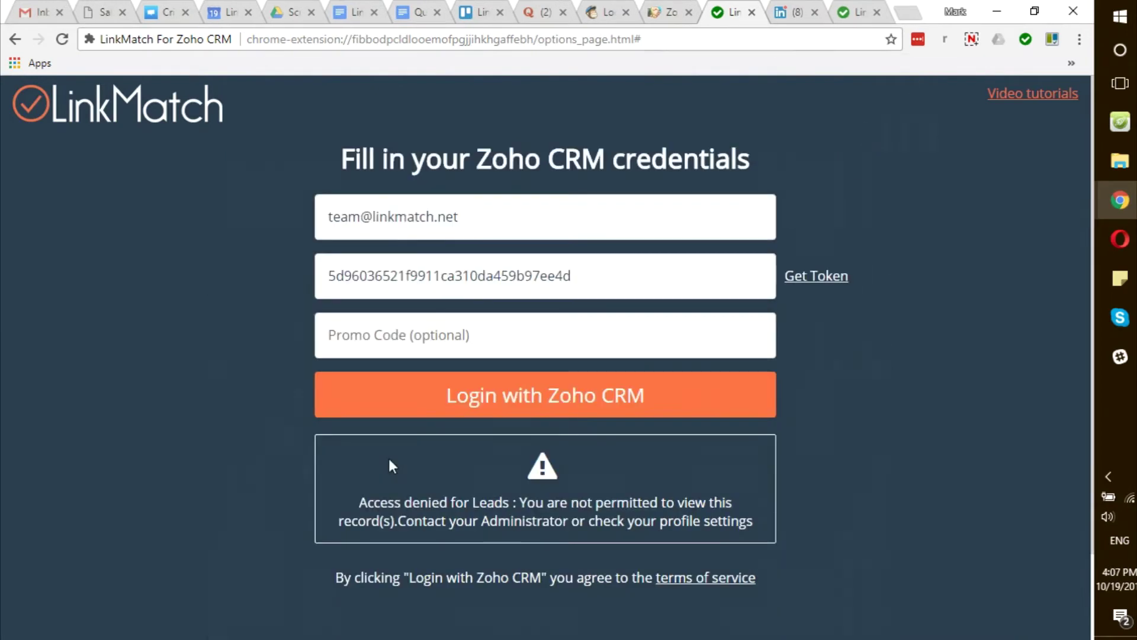
Step: Highlight the 'Access denied for Leads' warning on the LinkMatch login form
{"action": "left_click_drag", "start_coordinate": [354, 496], "coordinate": [756, 529]}
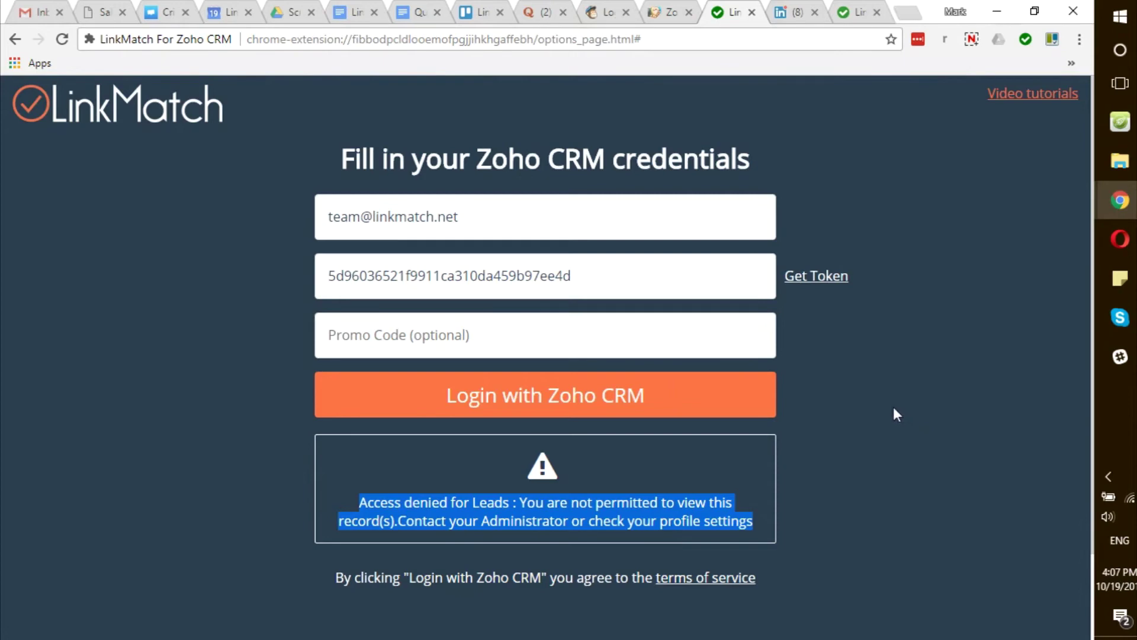
Step: Open the Administrator profile's permissions under Zoho CRM Setup security profiles
{"action": "left_click", "coordinate": [671, 11]}
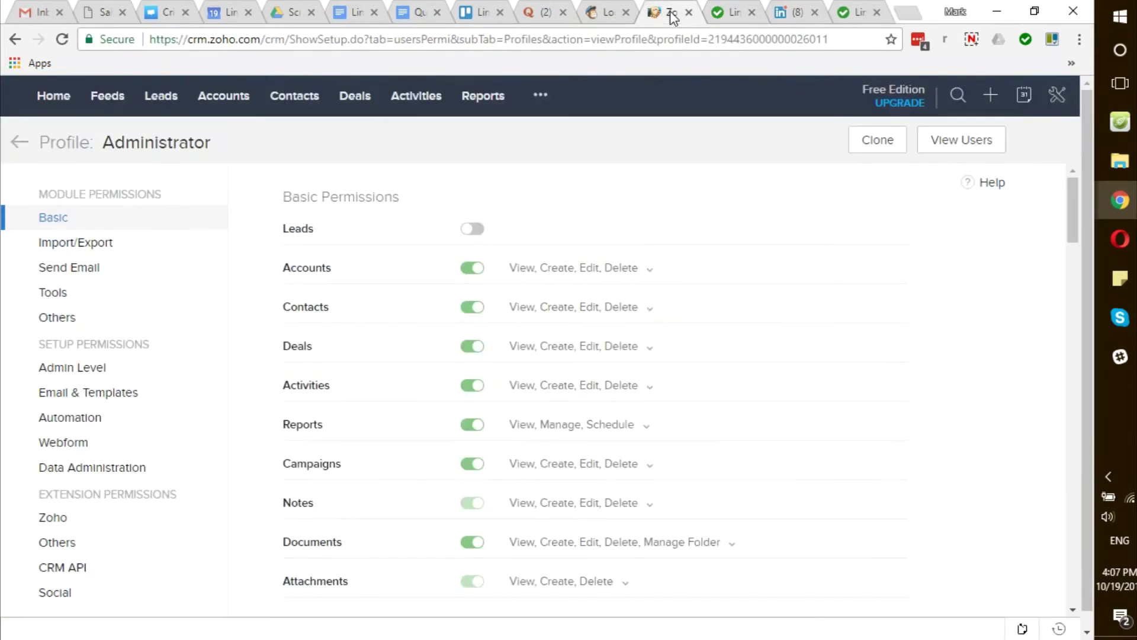
{"action": "left_click", "coordinate": [1057, 100]}
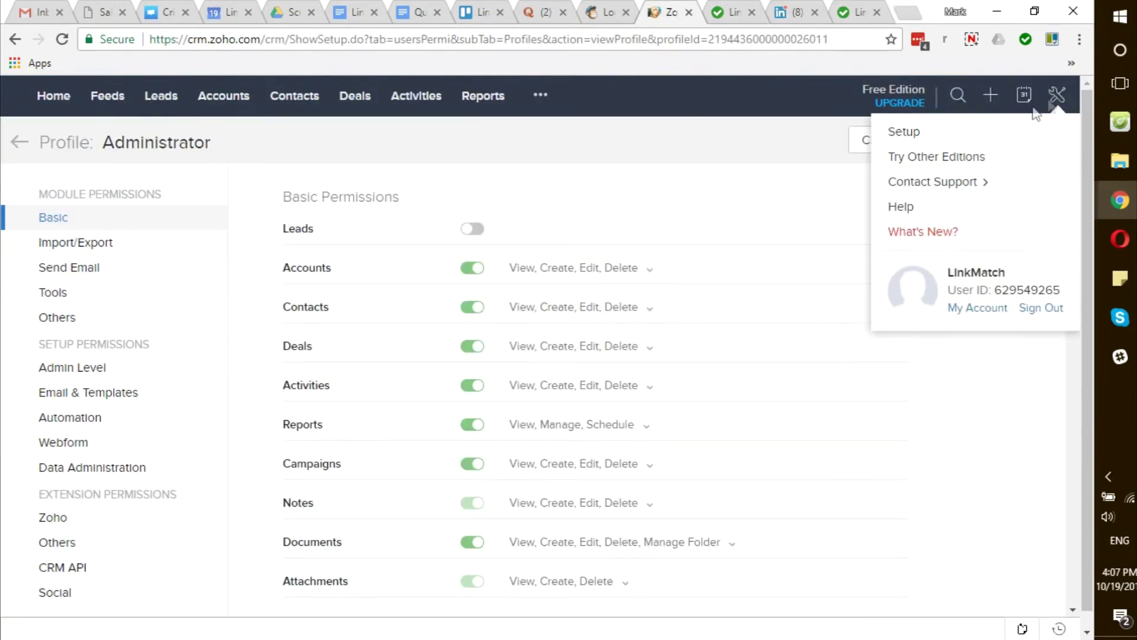
{"action": "left_click", "coordinate": [919, 135]}
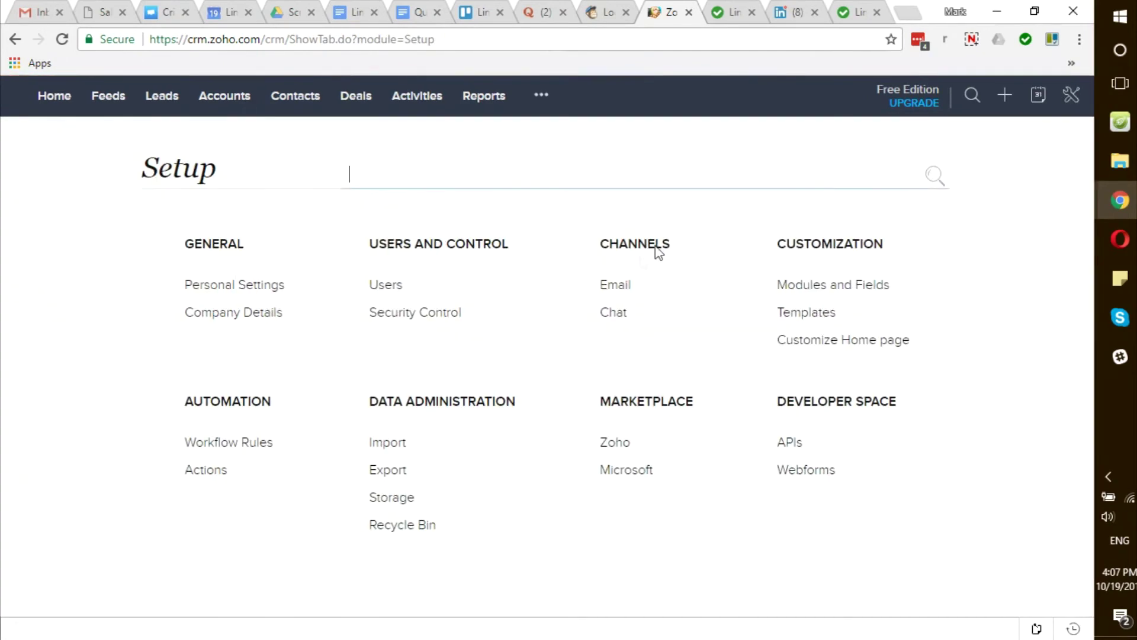
{"action": "left_click", "coordinate": [418, 314]}
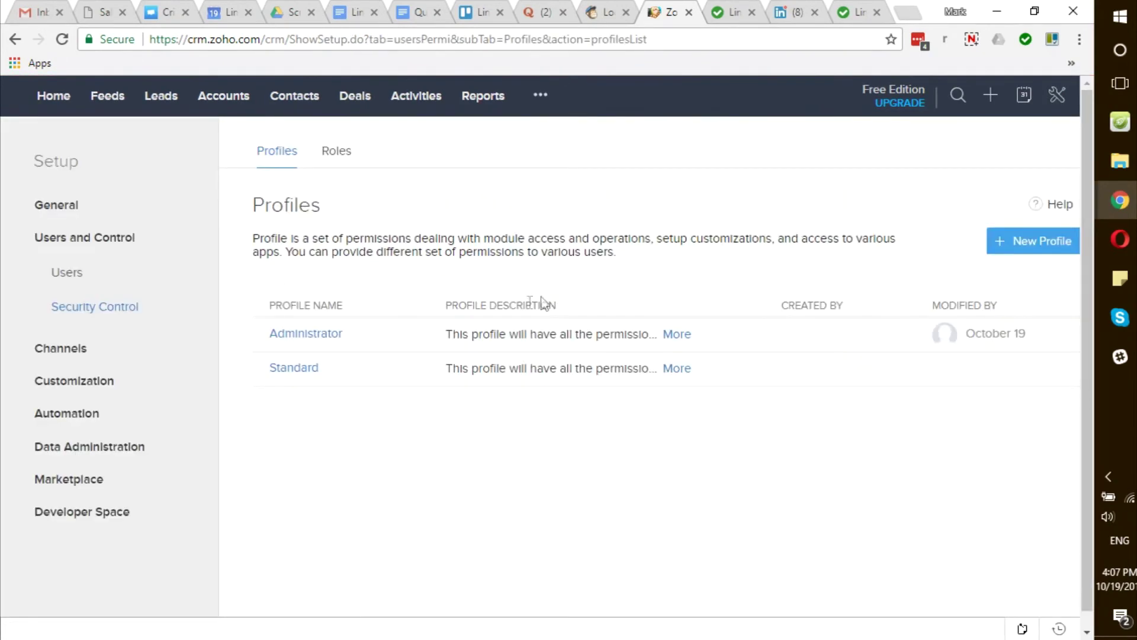
{"action": "left_click", "coordinate": [318, 335]}
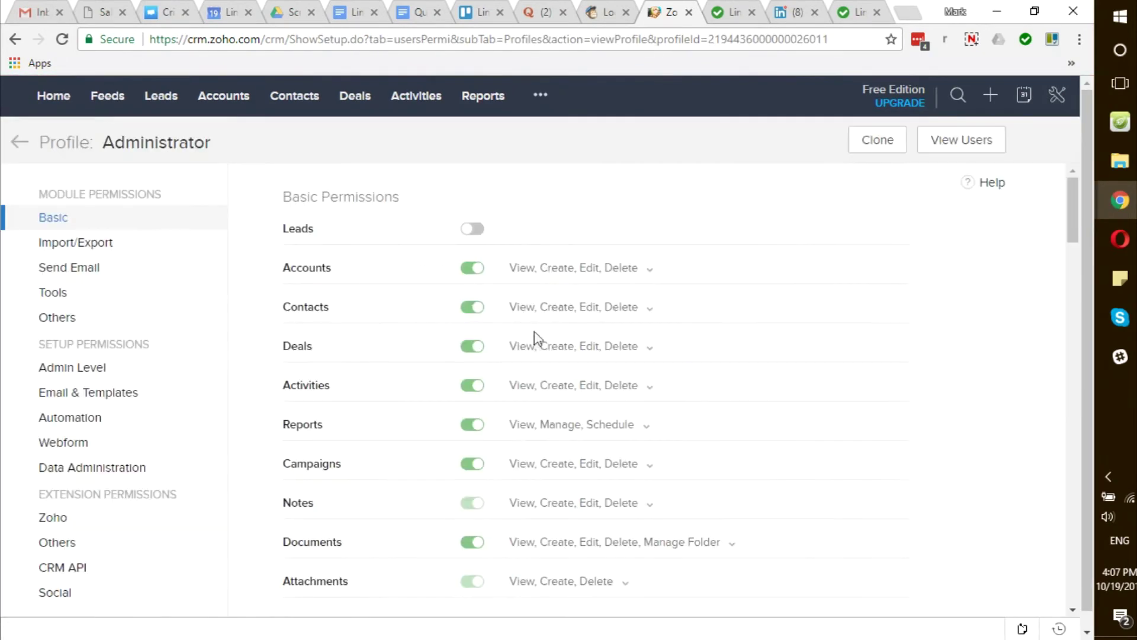
Step: Enable Leads and verify Accounts, Contacts and Zoho CRM API Access permissions
{"action": "left_click", "coordinate": [473, 230]}
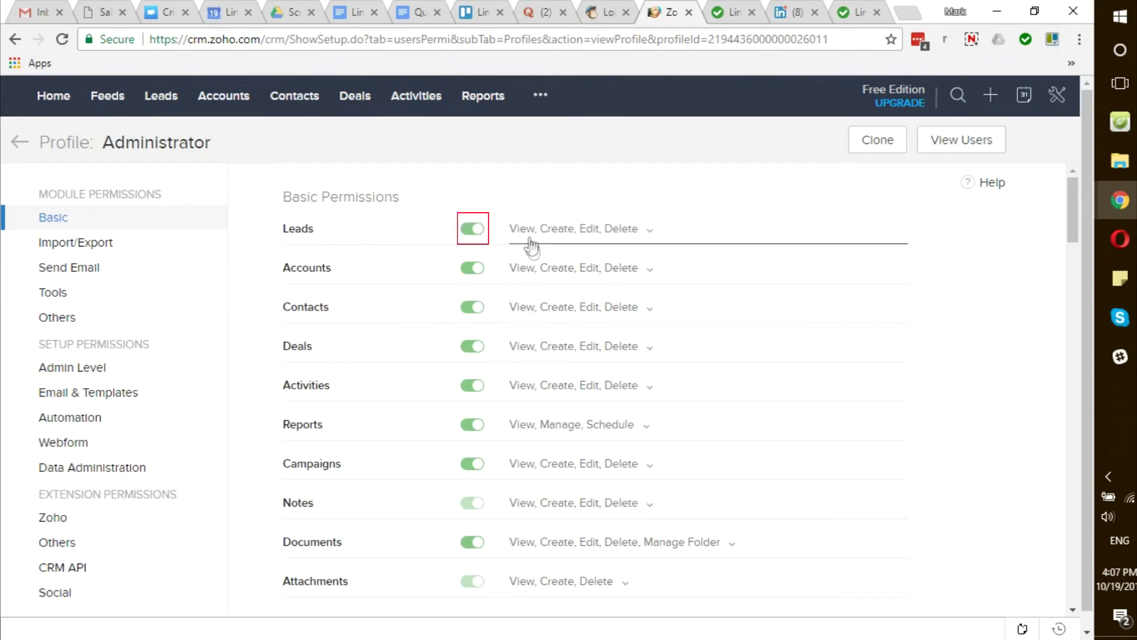
{"action": "left_click", "coordinate": [464, 269]}
{"action": "left_click", "coordinate": [473, 306]}
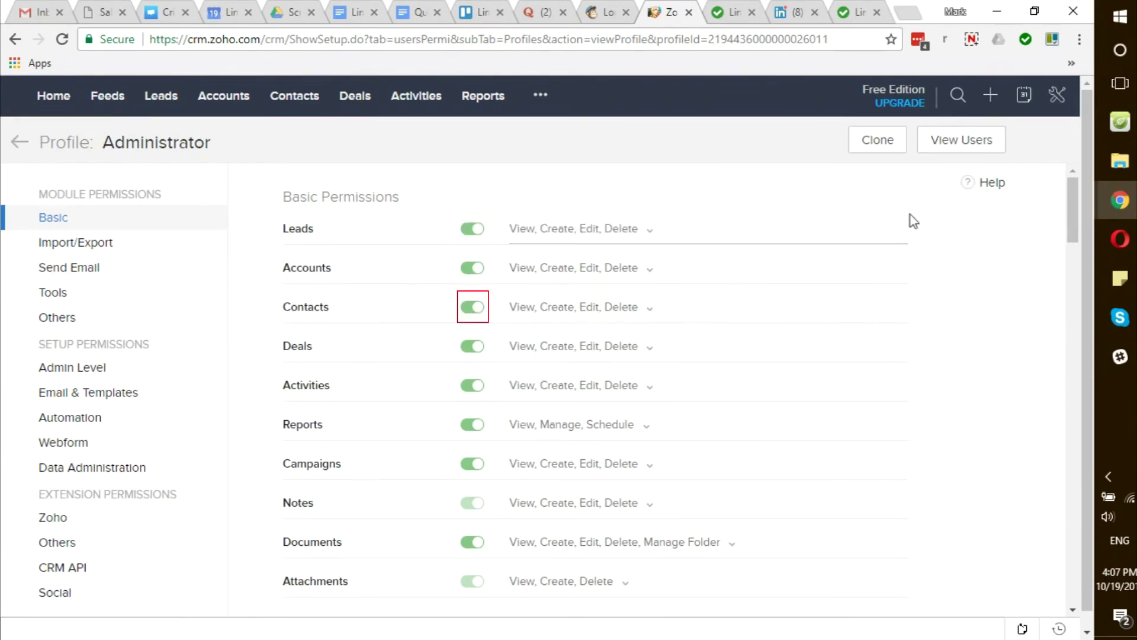
{"action": "key", "text": "ctrl+f"}
{"action": "type", "text": "api"}
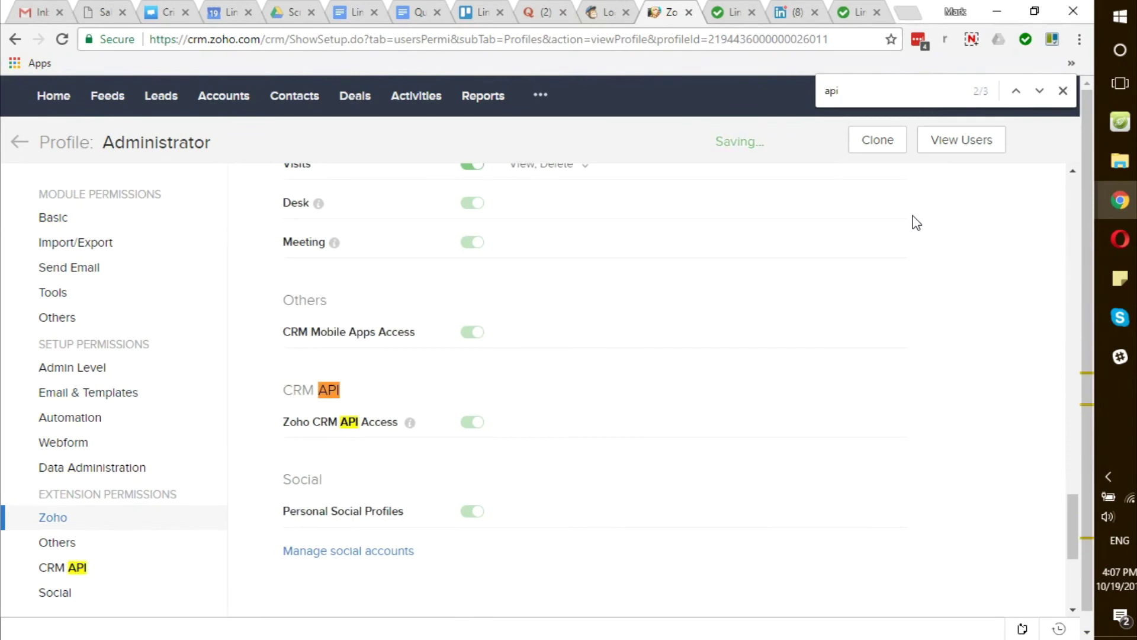
{"action": "left_click", "coordinate": [472, 422]}
Step: Search the permissions page for 'list', then return to the LinkMatch login tab
{"action": "left_click", "coordinate": [855, 95]}
{"action": "type", "text": "list"}
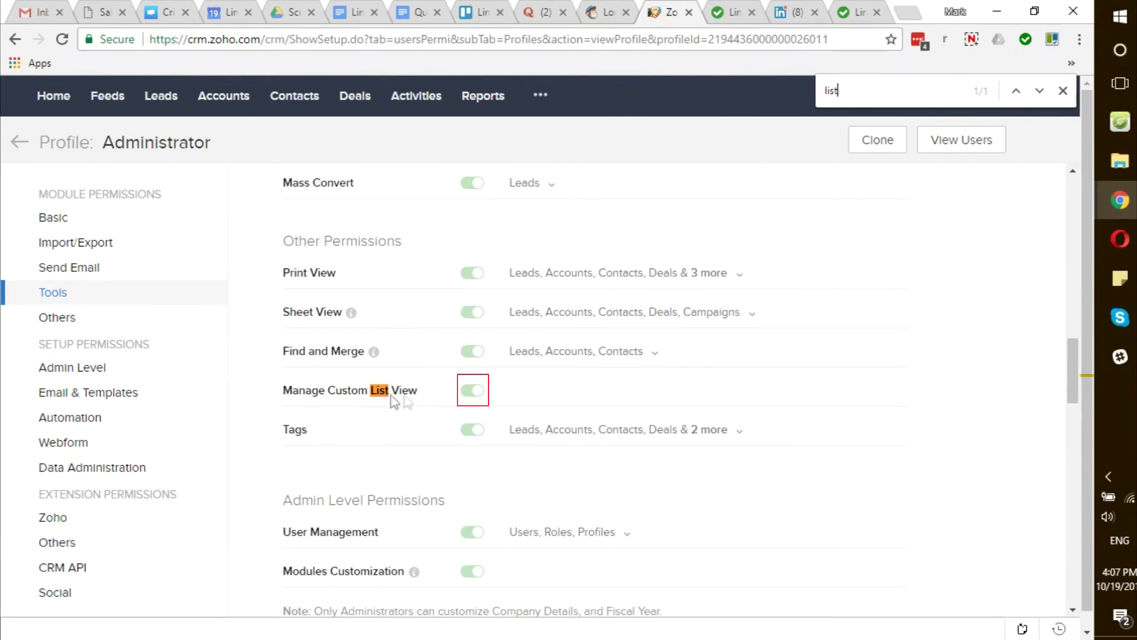
{"action": "left_click", "coordinate": [1062, 91]}
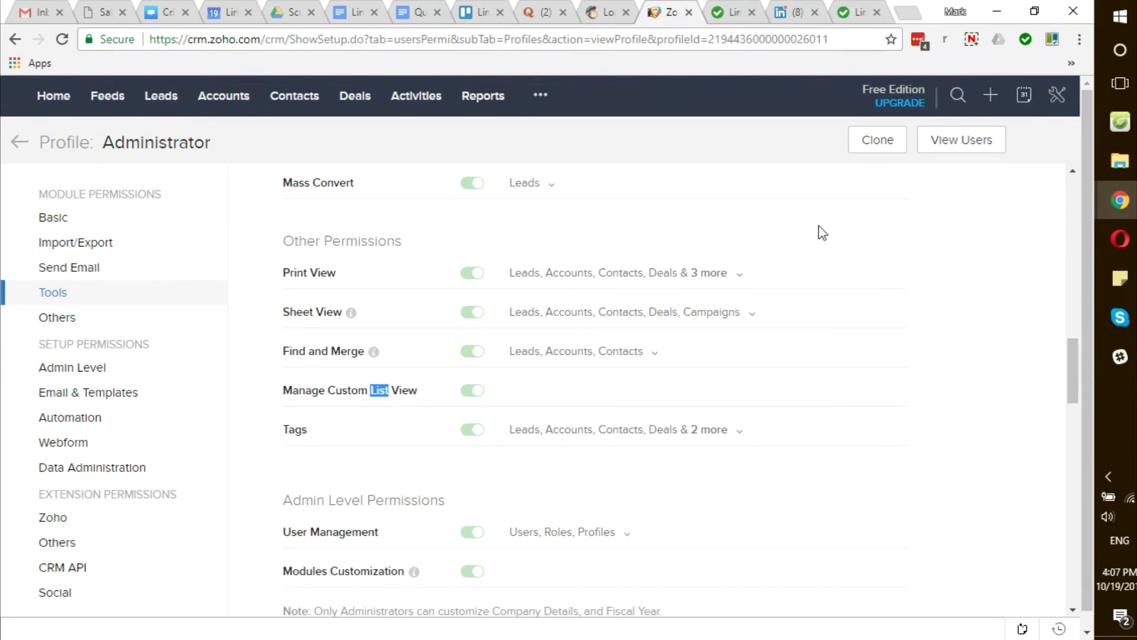
{"action": "key", "text": "ctrl+Tab"}
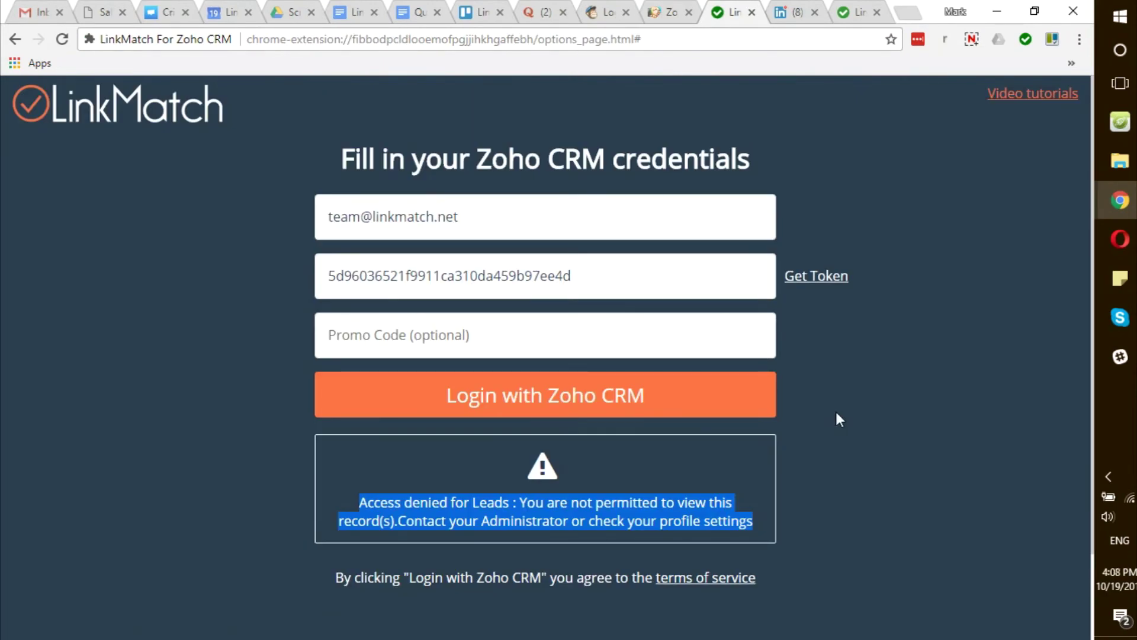
Step: Log in with the saved token to reach the Contacts, Accounts and Leads field display options
{"action": "left_click", "coordinate": [572, 401]}
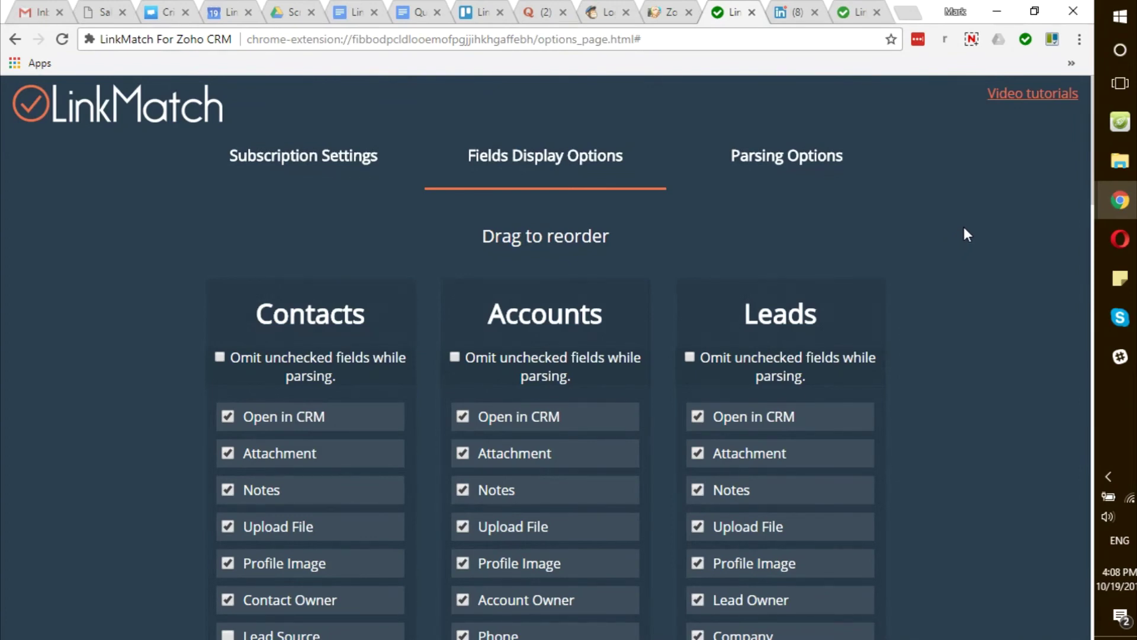
Step: Switch to the linkmatch.net/zoho-crm page, showing its contact section and support chat
{"action": "left_click", "coordinate": [861, 12]}
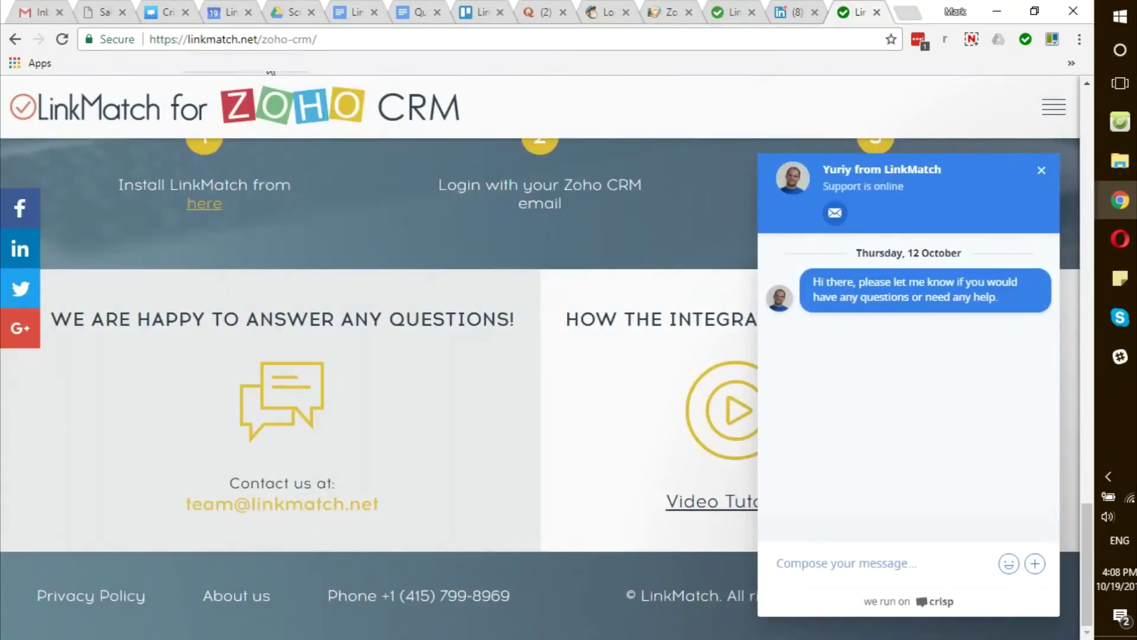